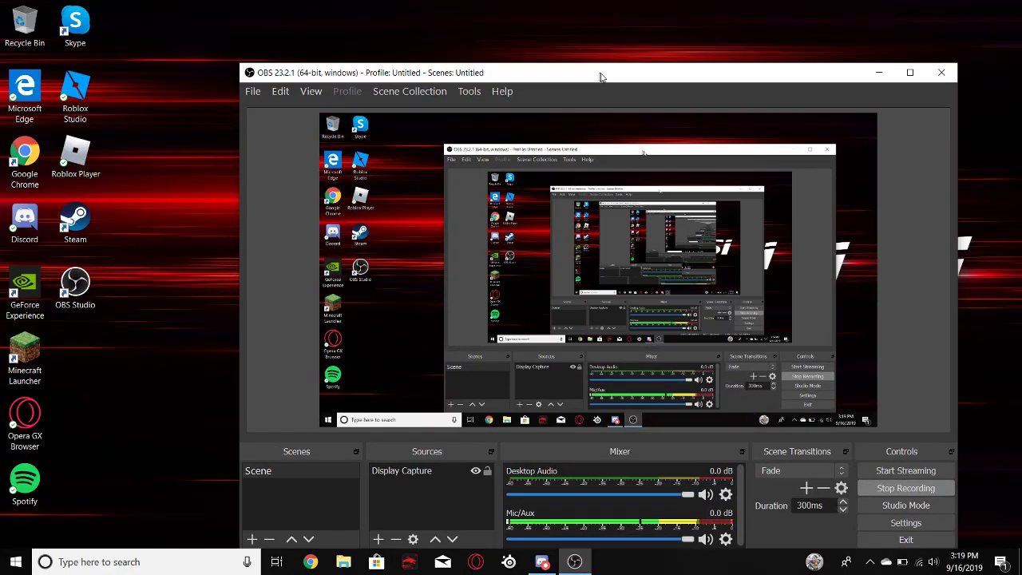
Launch the OptiFine 1.14.4 installation from the Minecraft Launcher and choose to wait for the unresponsive game.
double_click(25, 345)
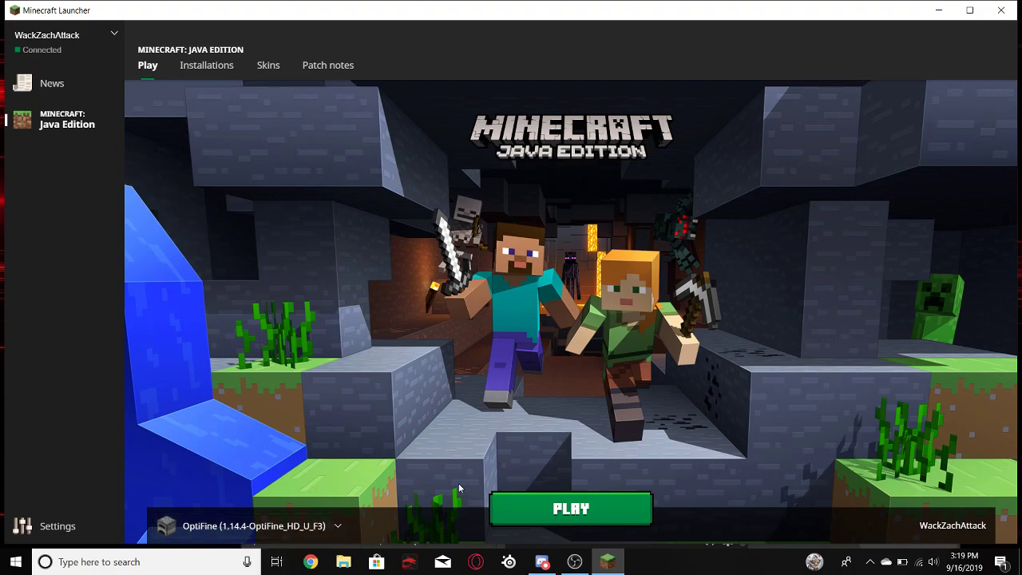
click(515, 498)
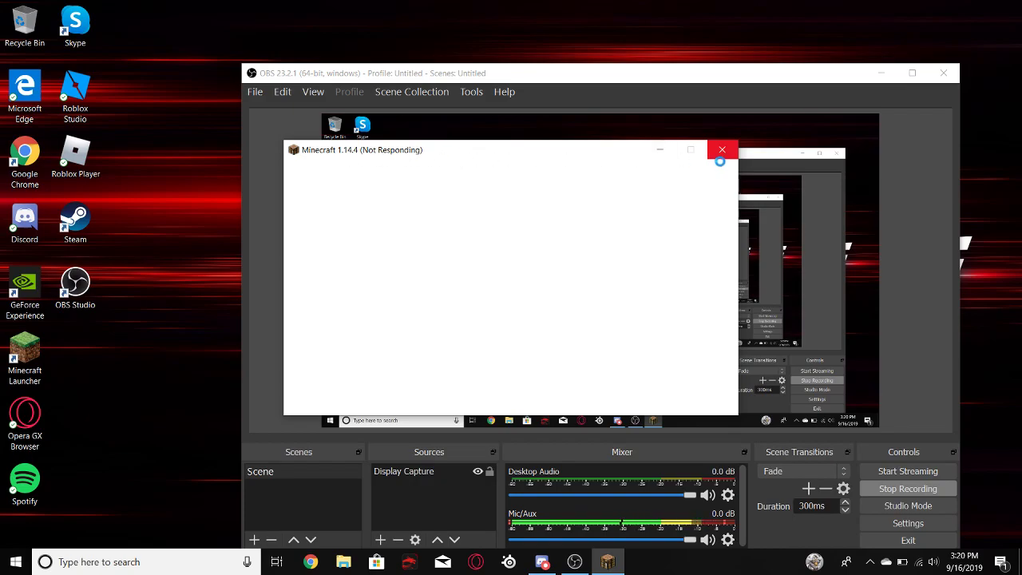
click(722, 153)
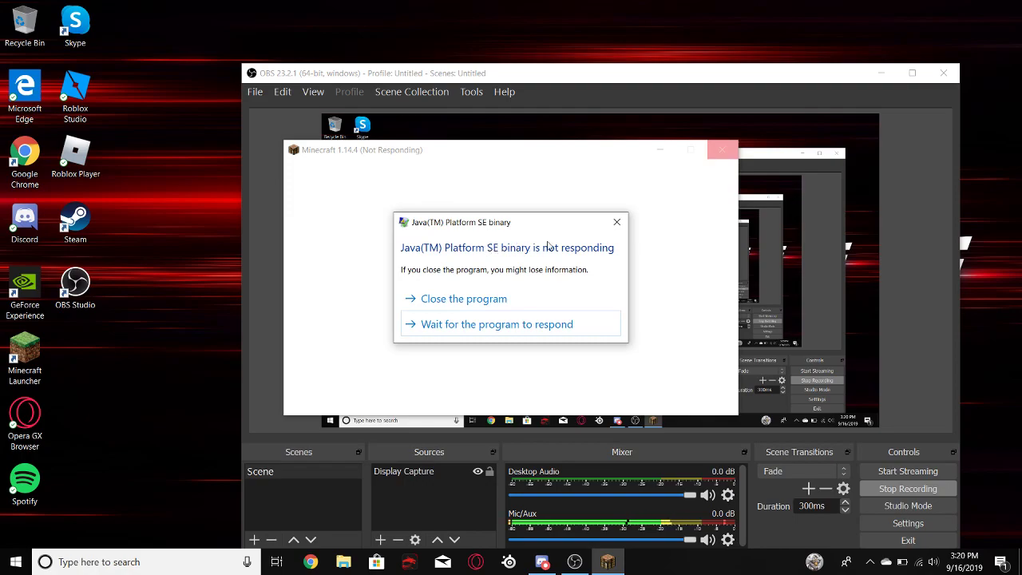
click(506, 325)
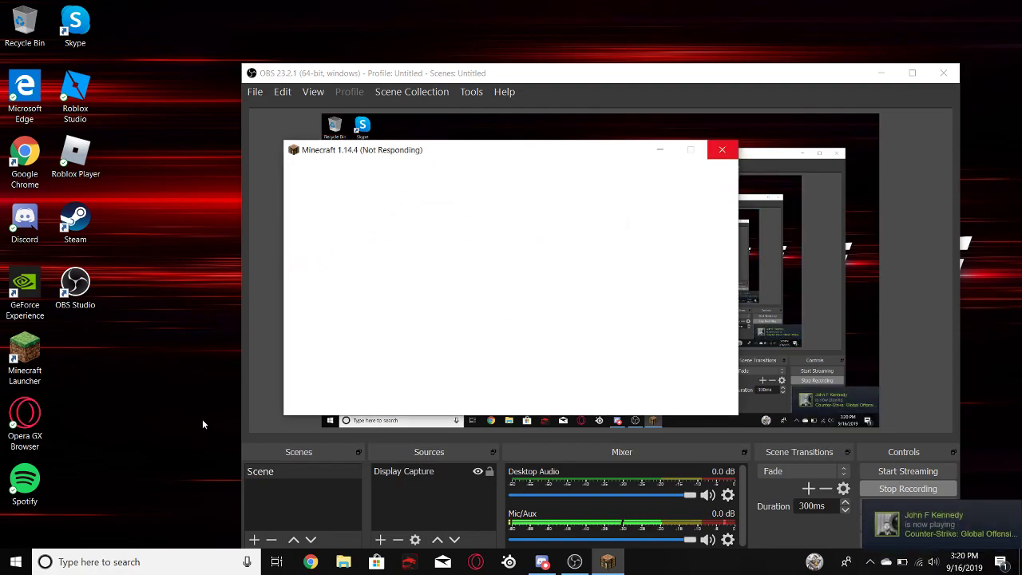
Search Windows for "task", open Task Manager and move its window over the Minecraft window.
click(160, 559)
text(task)
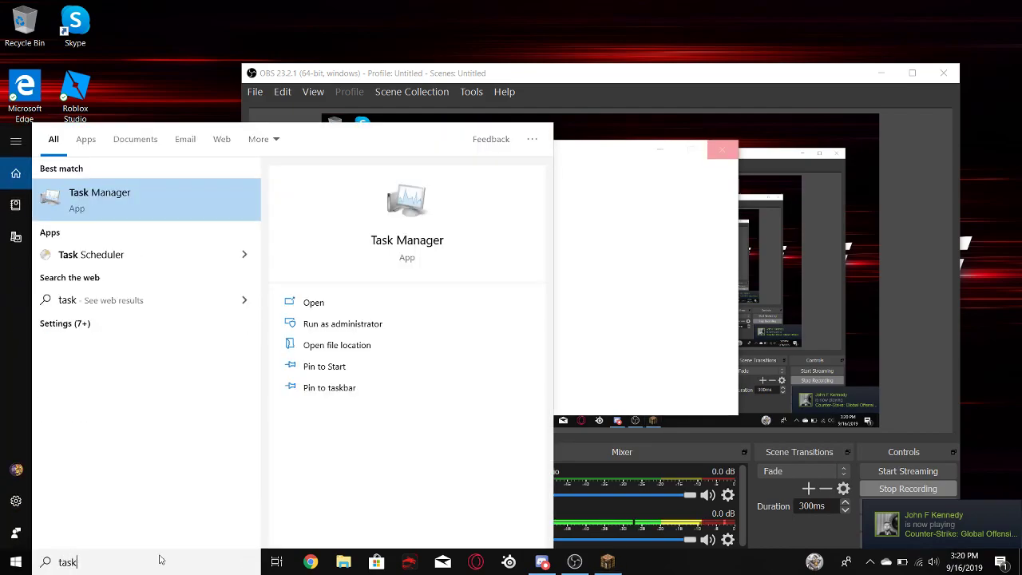
click(383, 300)
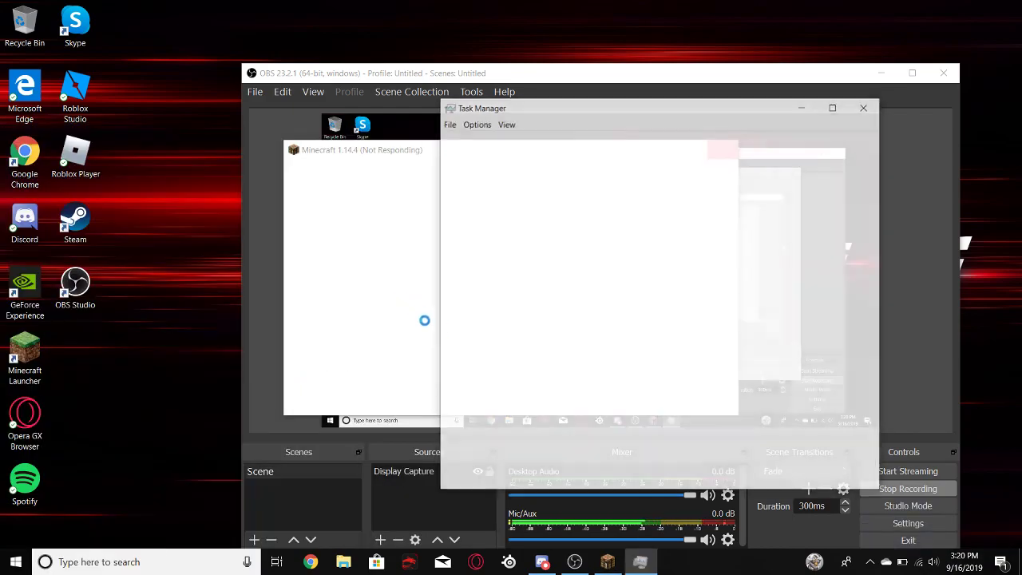
drag(530, 109, 415, 121)
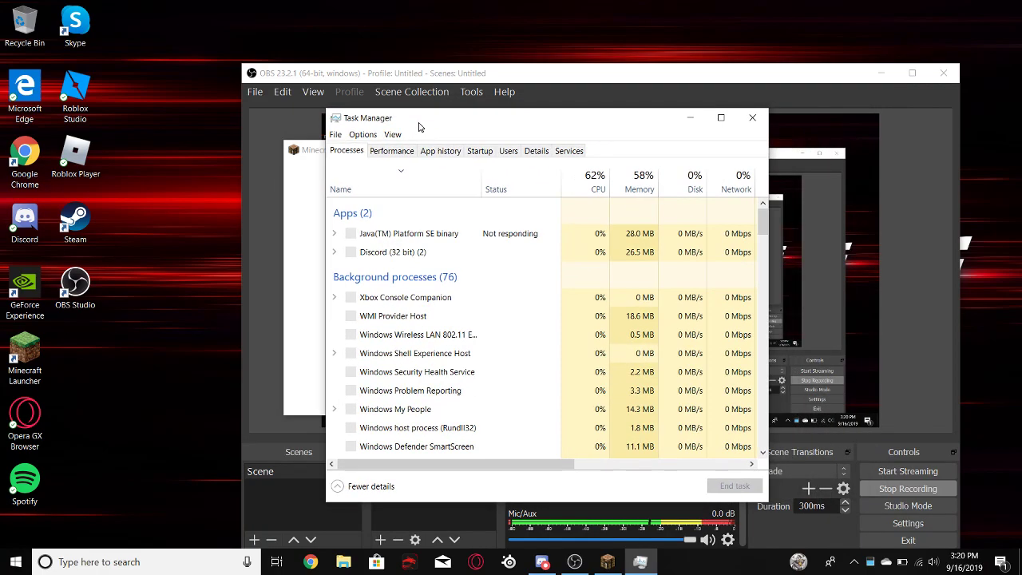
End both Minecraft launcher (32 bit) background processes and close Task Manager.
scroll(447, 303, down, 1)
scroll(424, 336, down, 5)
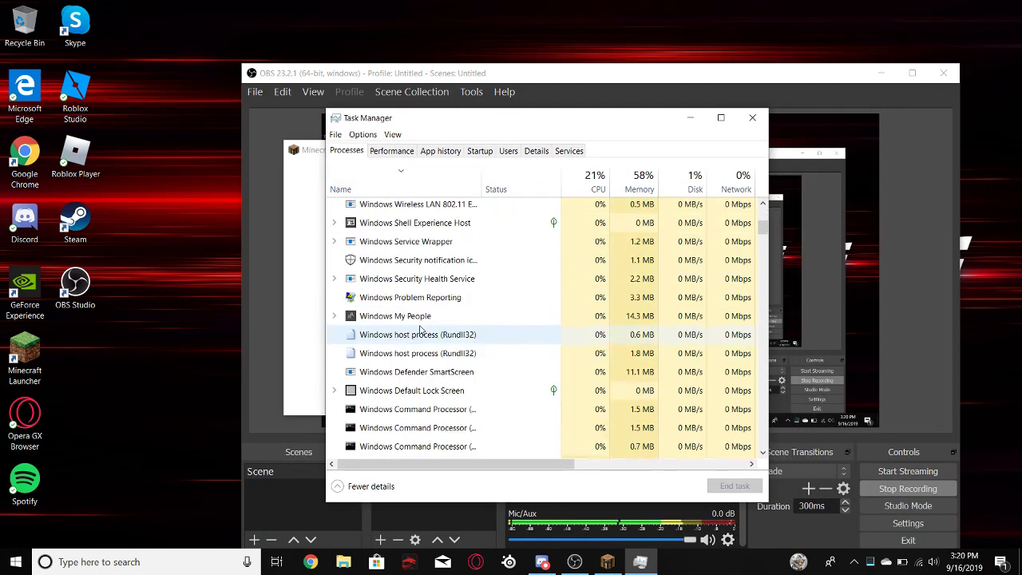
scroll(421, 327, down, 8)
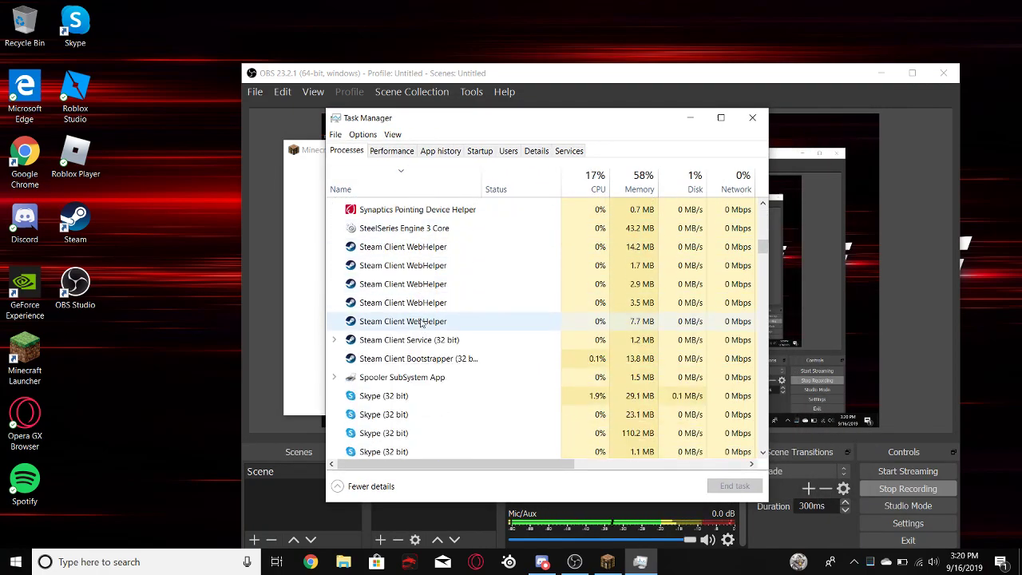
scroll(422, 323, down, 10)
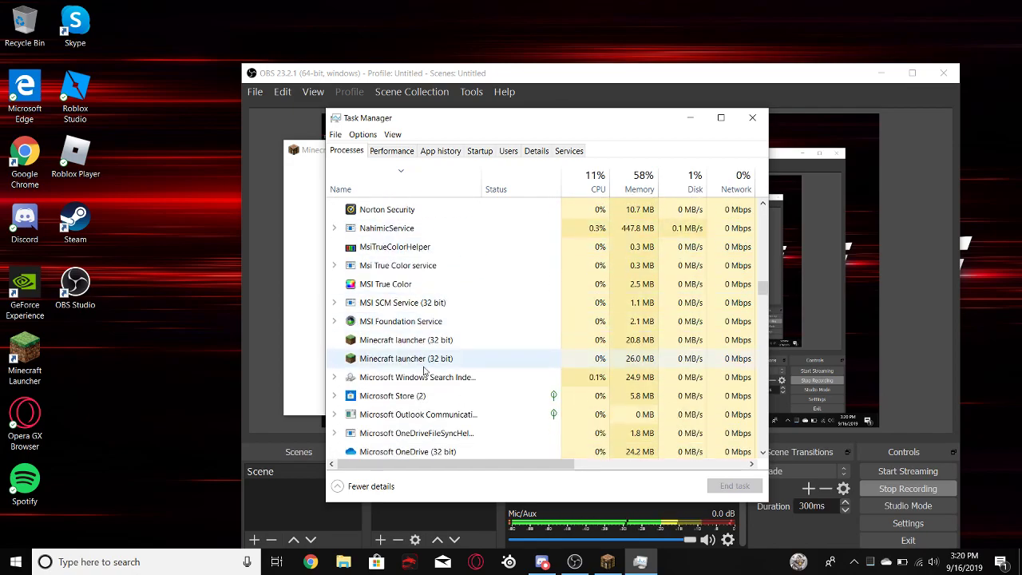
click(443, 343)
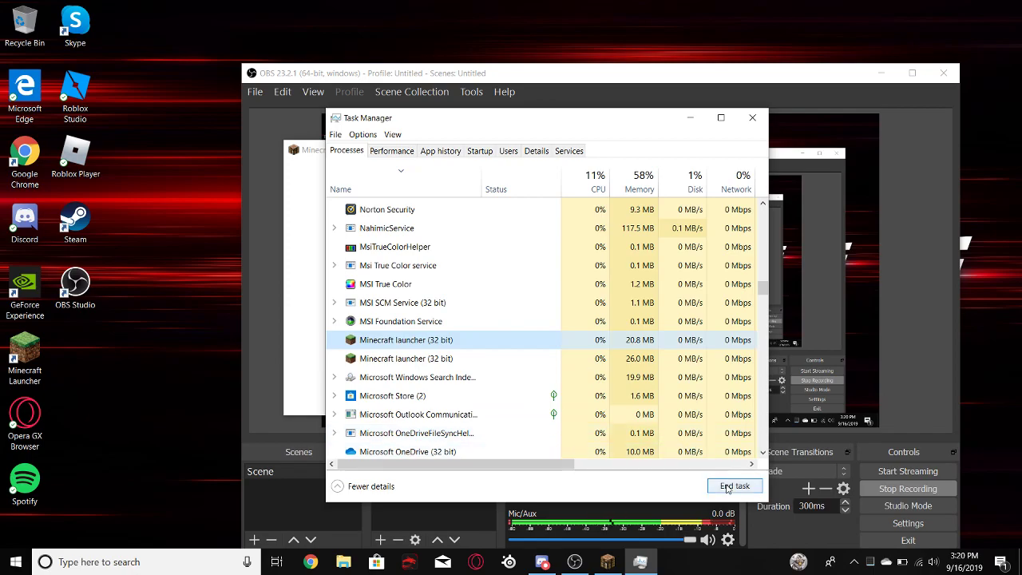
key(Delete)
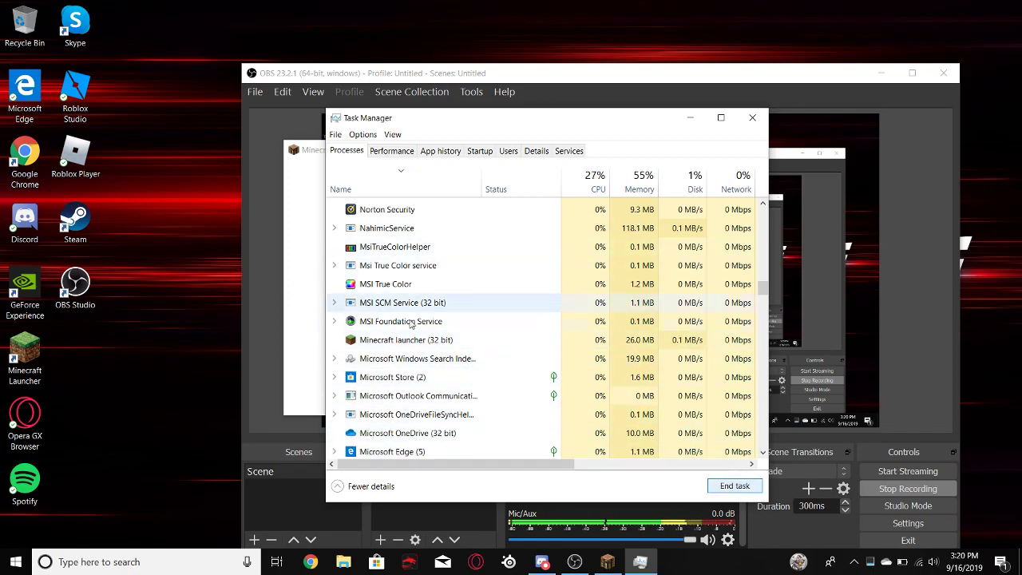
click(392, 345)
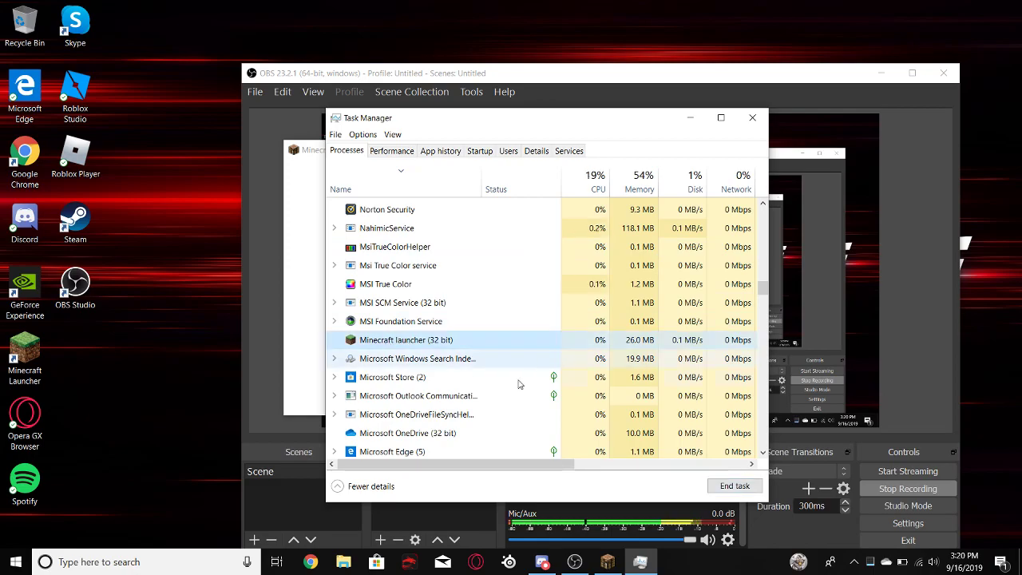
key(Delete)
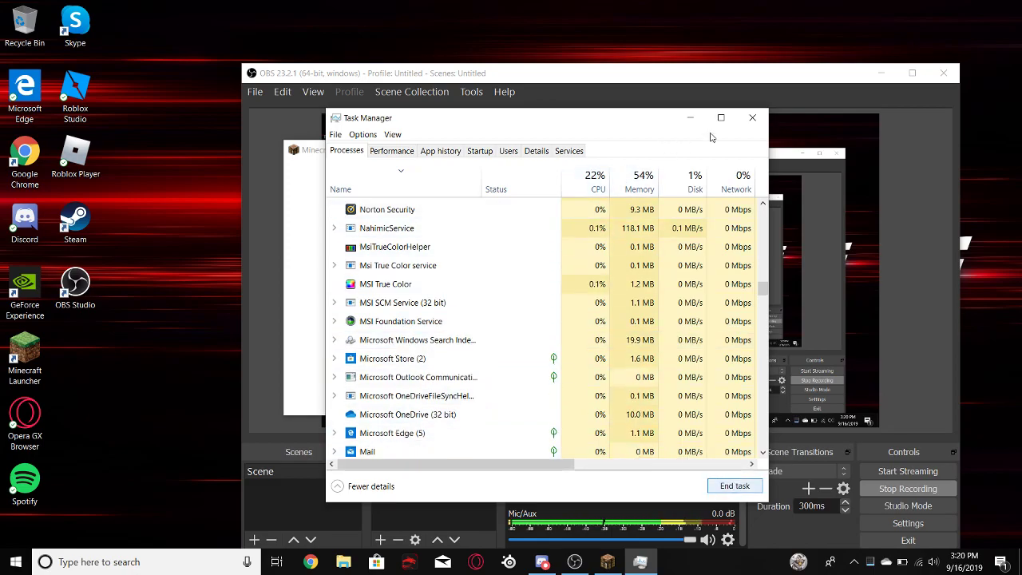
click(752, 120)
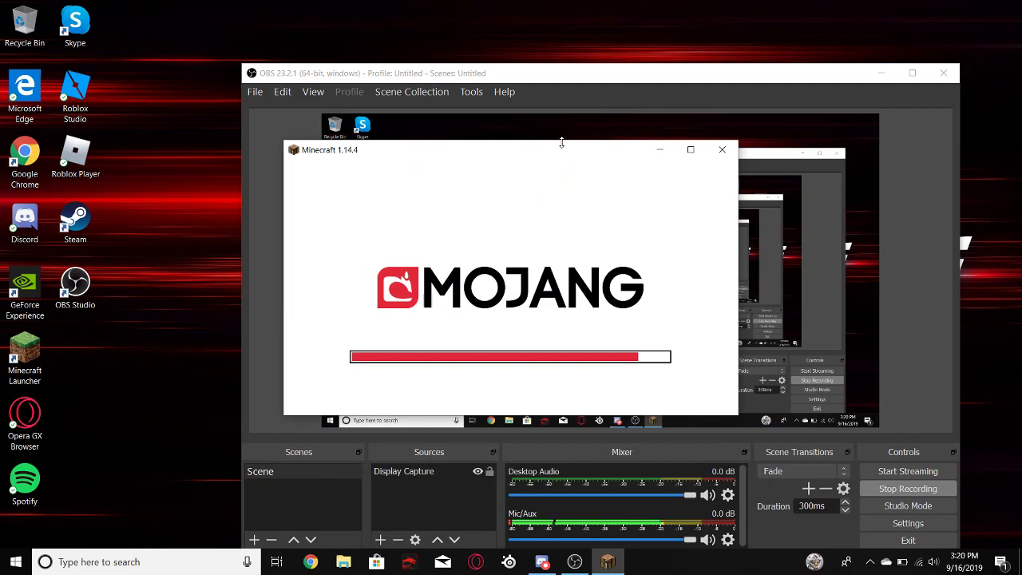
Maximize the Minecraft window and open the game's Video Settings.
click(688, 150)
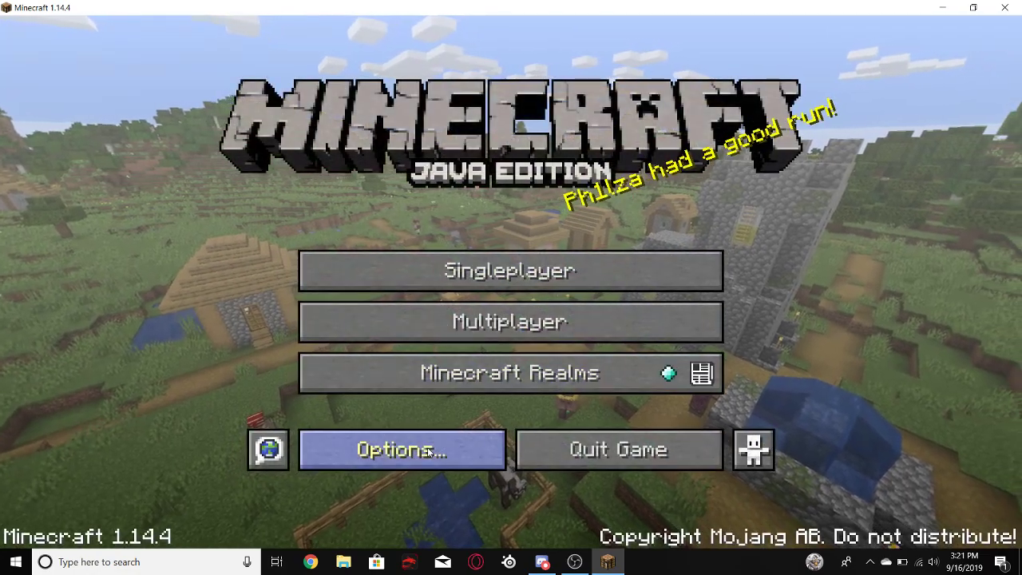
click(427, 447)
click(400, 266)
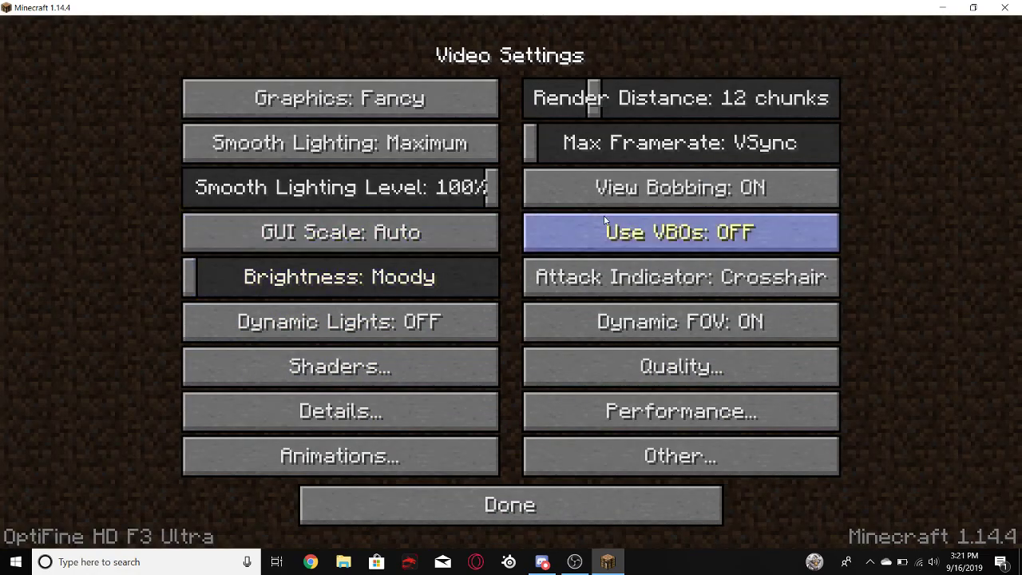
Turn Use VBOs on and back off, check the Performance settings and return to the title screen.
click(701, 232)
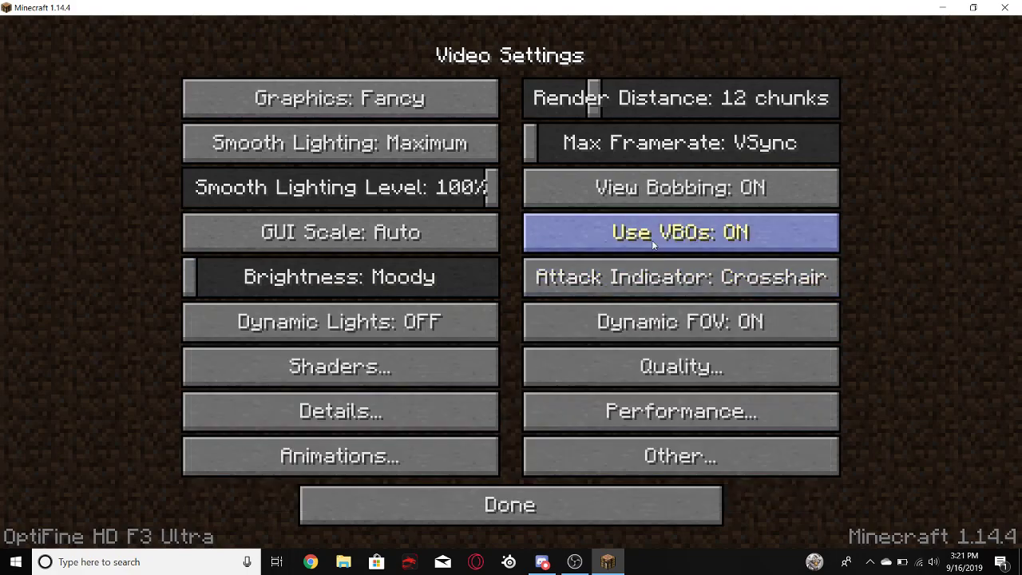
click(653, 244)
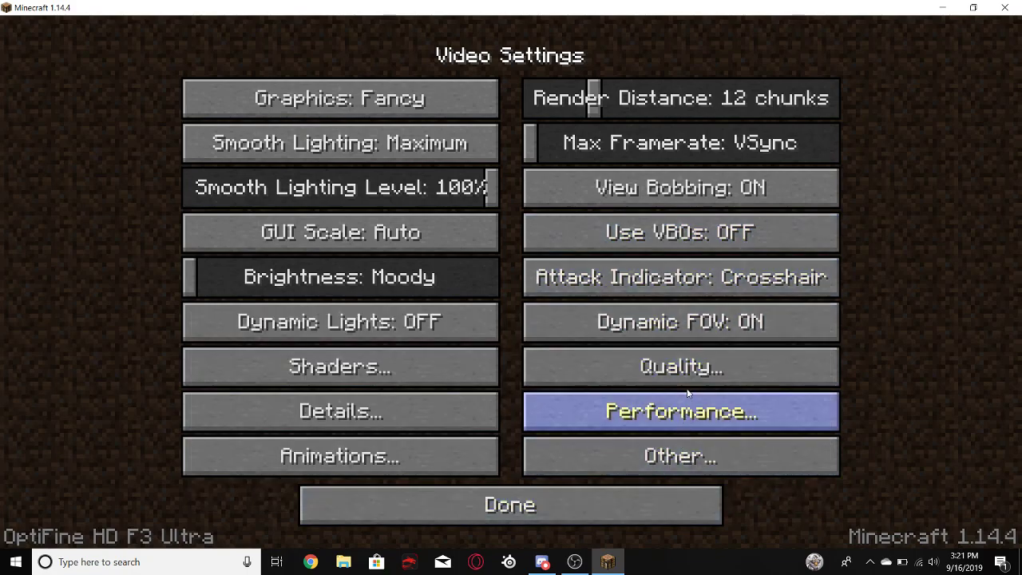
click(696, 412)
click(583, 499)
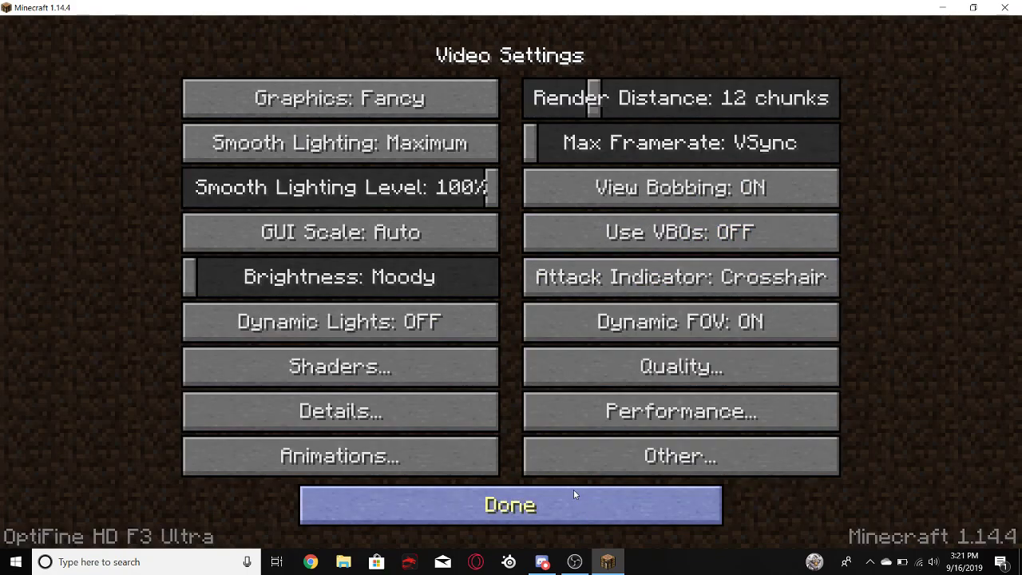
click(573, 489)
click(573, 490)
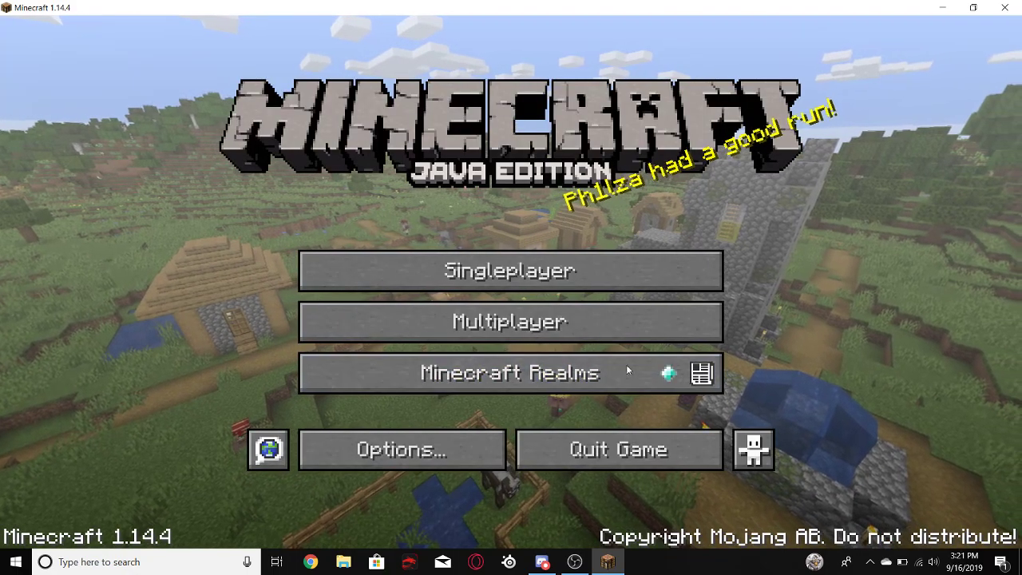
click(60, 561)
click(205, 80)
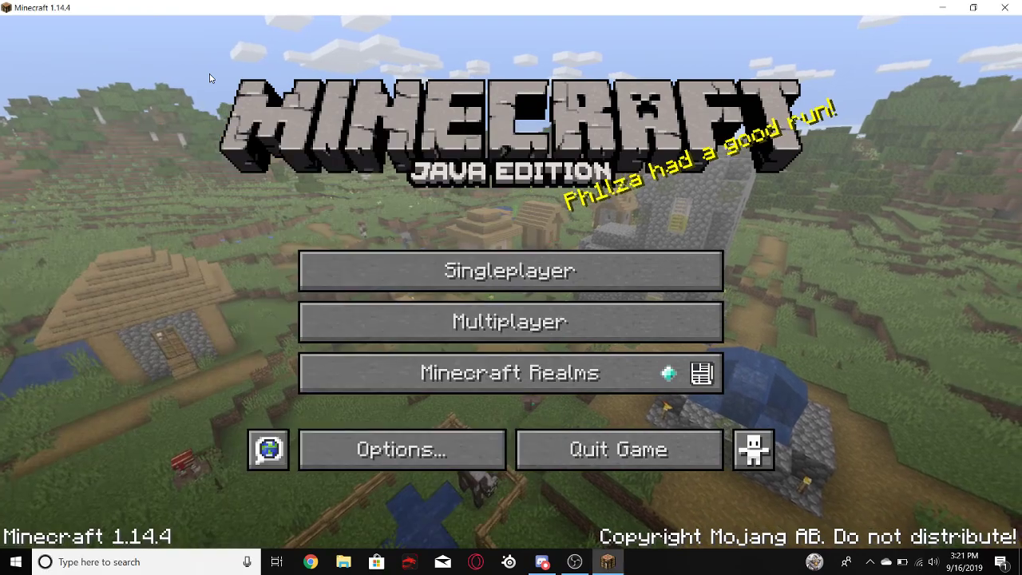
click(469, 448)
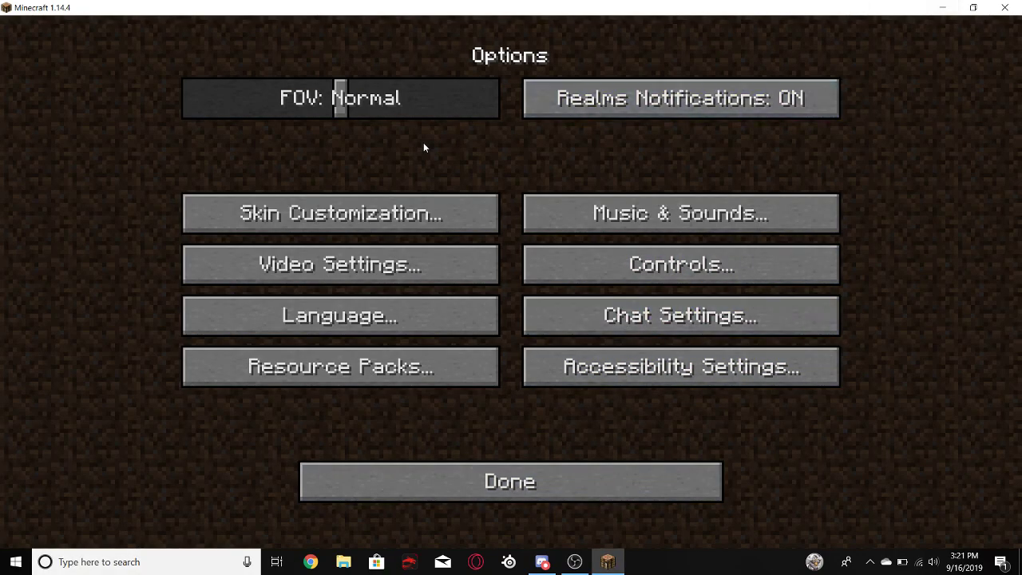
click(582, 479)
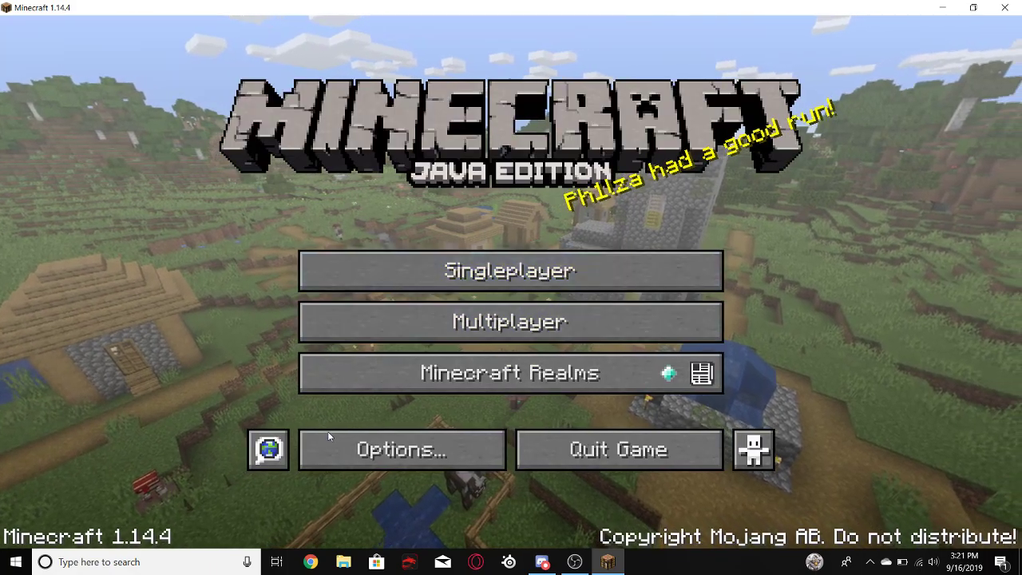
click(359, 461)
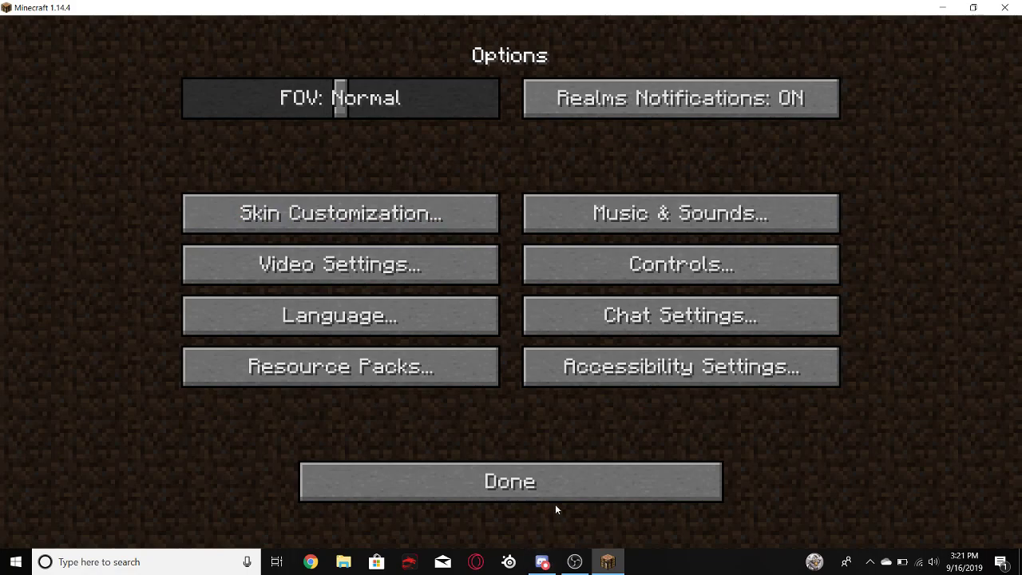
click(553, 483)
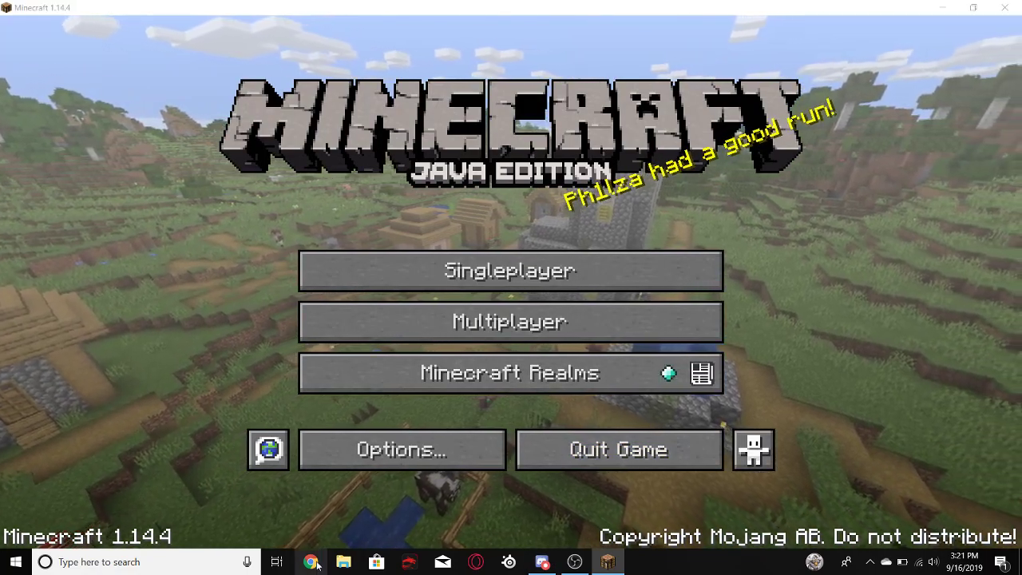
Switch to Google Chrome and open the OptiFine downloads page at optifine.net/downloads.
click(313, 564)
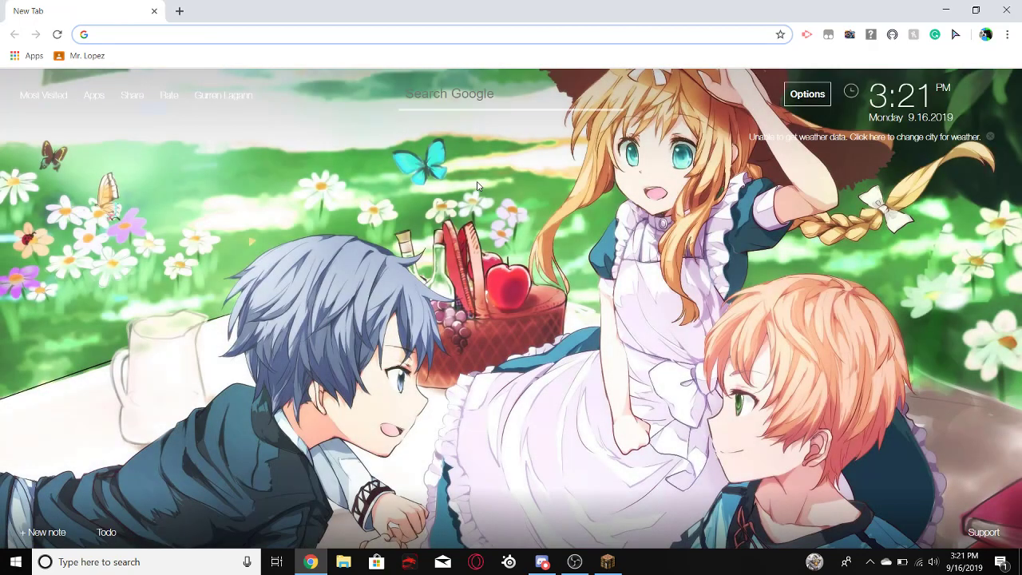
text(optifin)
key(Return)
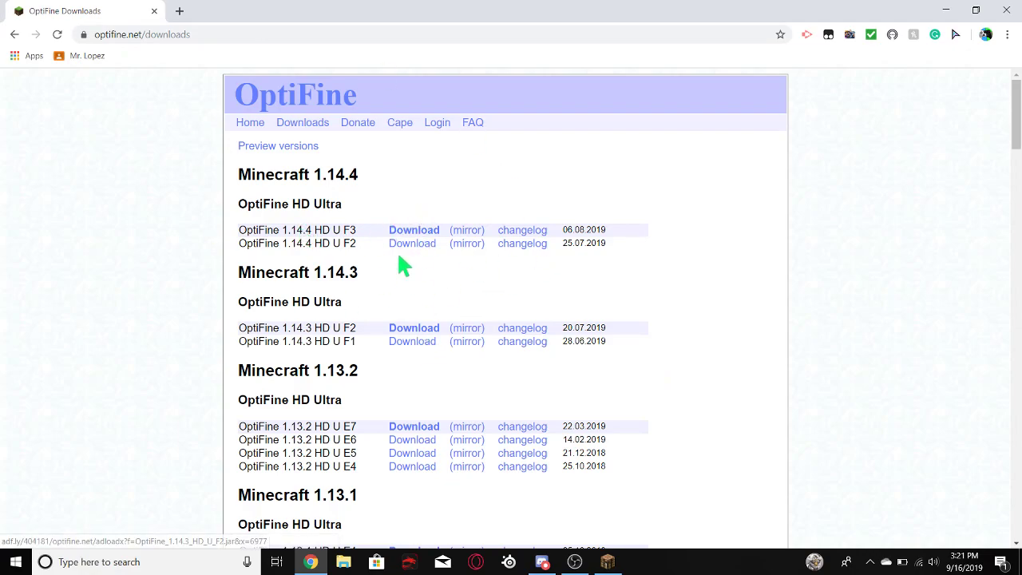
Look through the OptiFine versions and open the download link for OptiFine 1.14.4 HD U F3.
scroll(383, 307, down, 6)
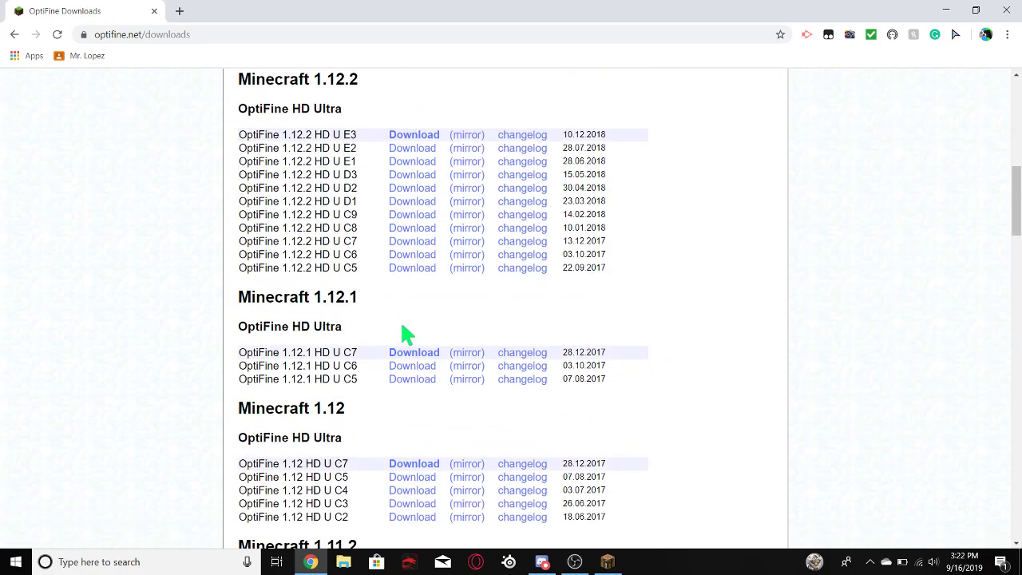
scroll(407, 336, up, 6)
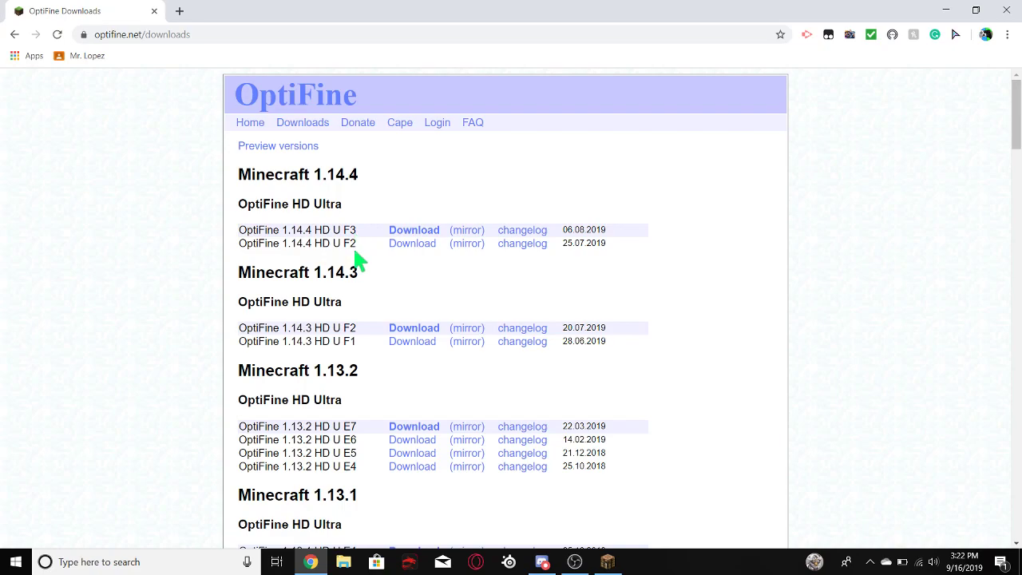
scroll(360, 354, down, 4)
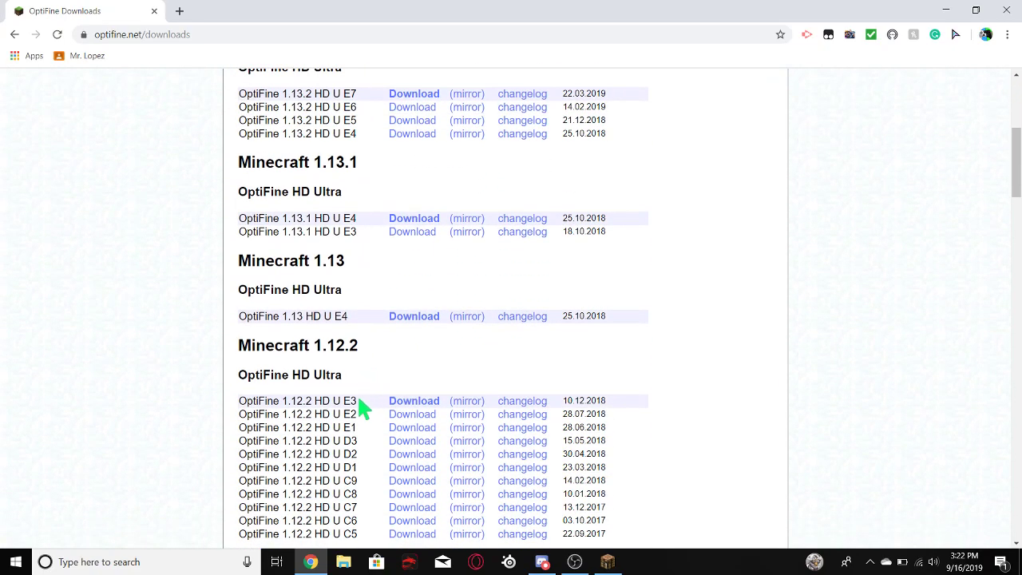
scroll(359, 402, up, 4)
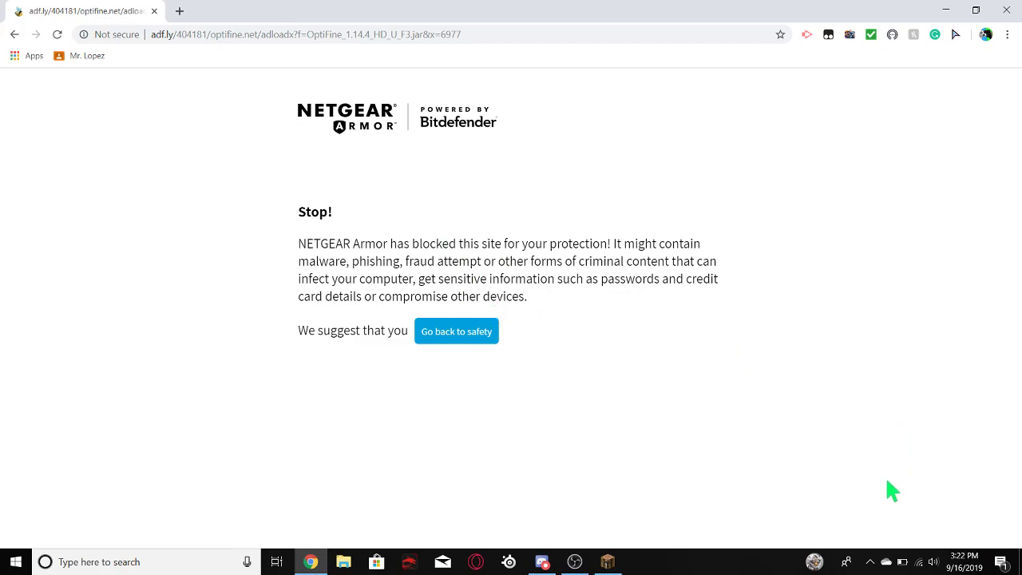
Remove the adf.ly redirect prefix from the blocked address and load the optifine.net download page for OptiFine_1.14.4_HD_U_F3.jar directly.
click(165, 36)
click(364, 176)
click(163, 40)
click(177, 36)
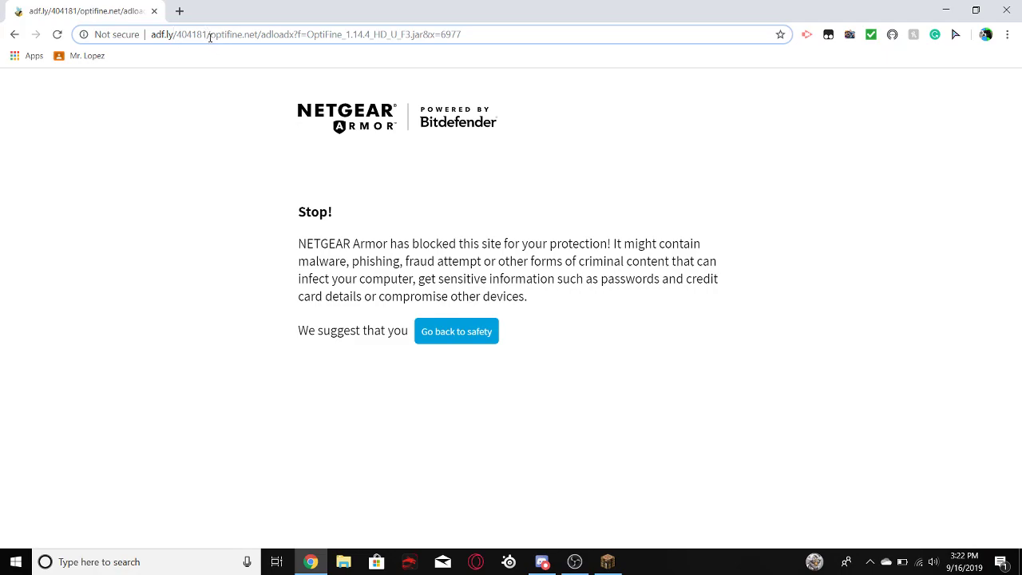
drag(210, 37, 144, 37)
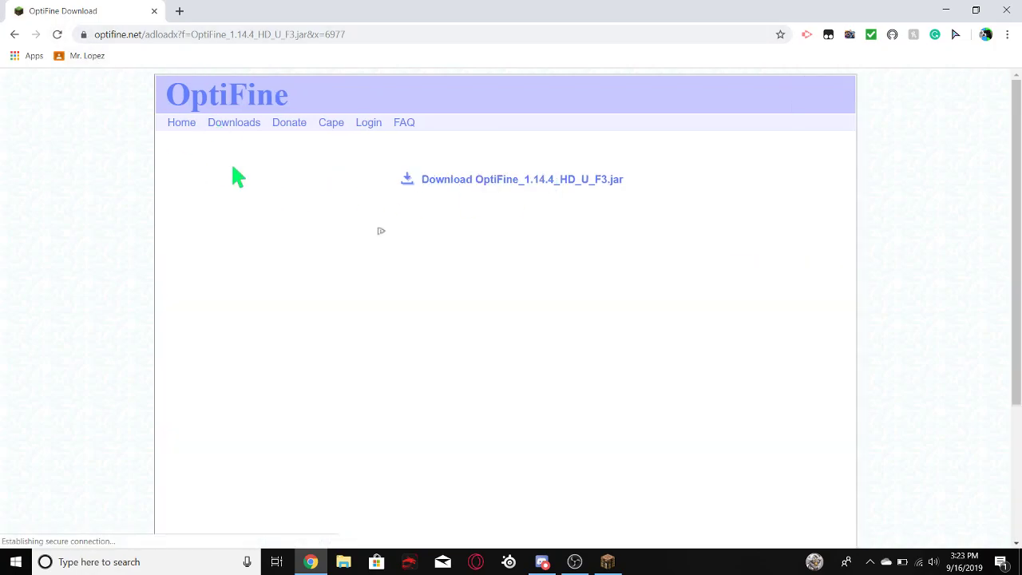
scroll(234, 167, down, 5)
scroll(233, 167, up, 5)
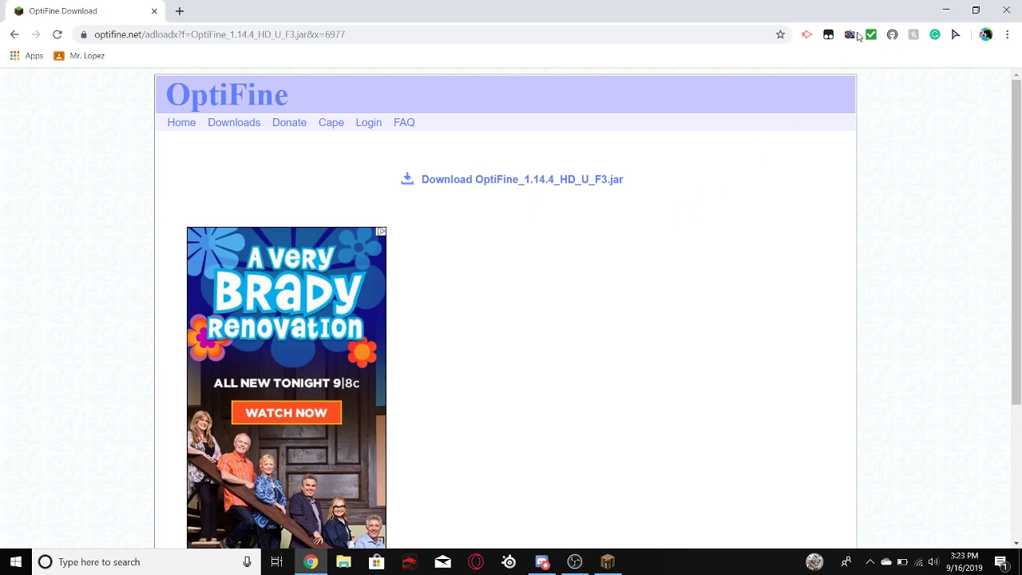
Close Chrome and switch to the Minecraft Launcher to check the selection of the 1.14.4-OptiFine_HD_U_F3 installation.
click(1008, 9)
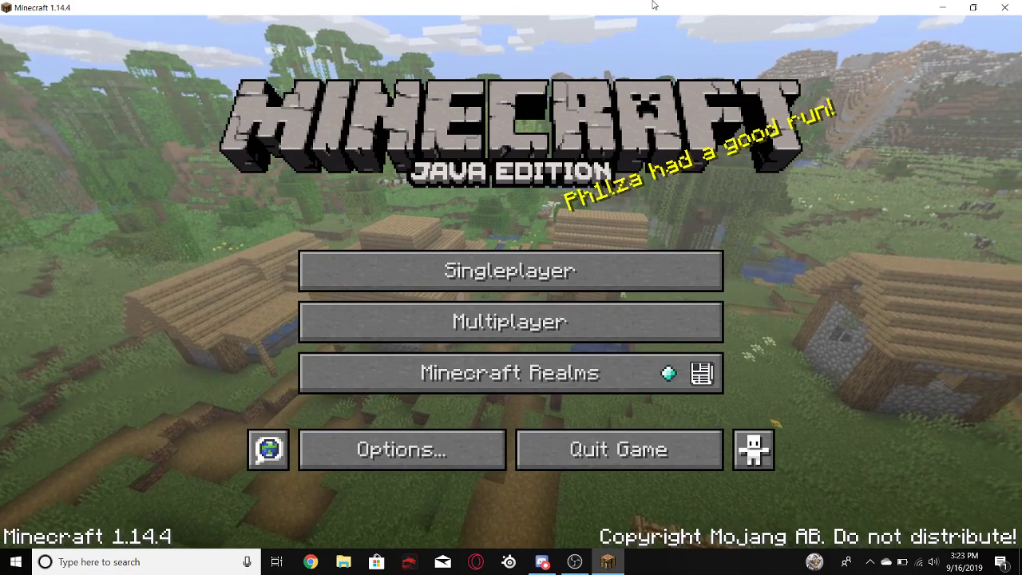
mouse_move(702, 7)
mouse_down()
mouse_move(741, 46)
mouse_move(690, 11)
mouse_move(718, 3)
mouse_up()
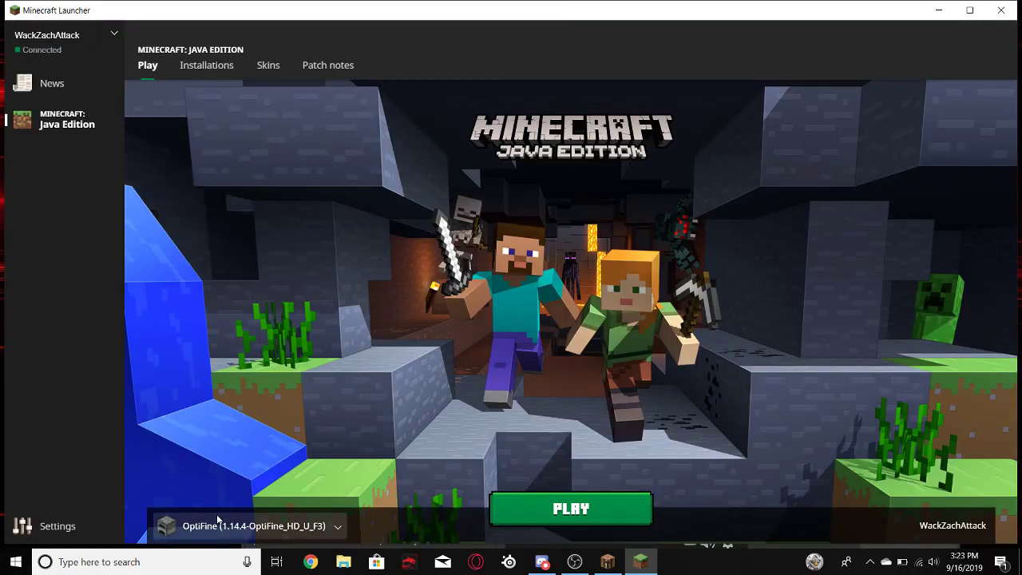
click(218, 519)
click(226, 523)
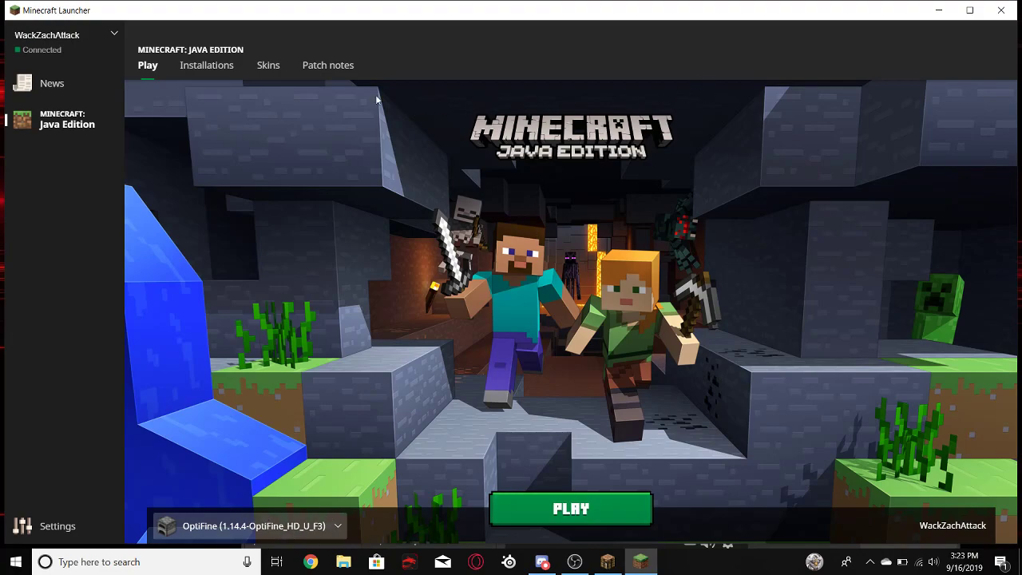
View the versions offered for a new installation in the Minecraft Launcher, then cancel the form and close the launcher.
click(232, 78)
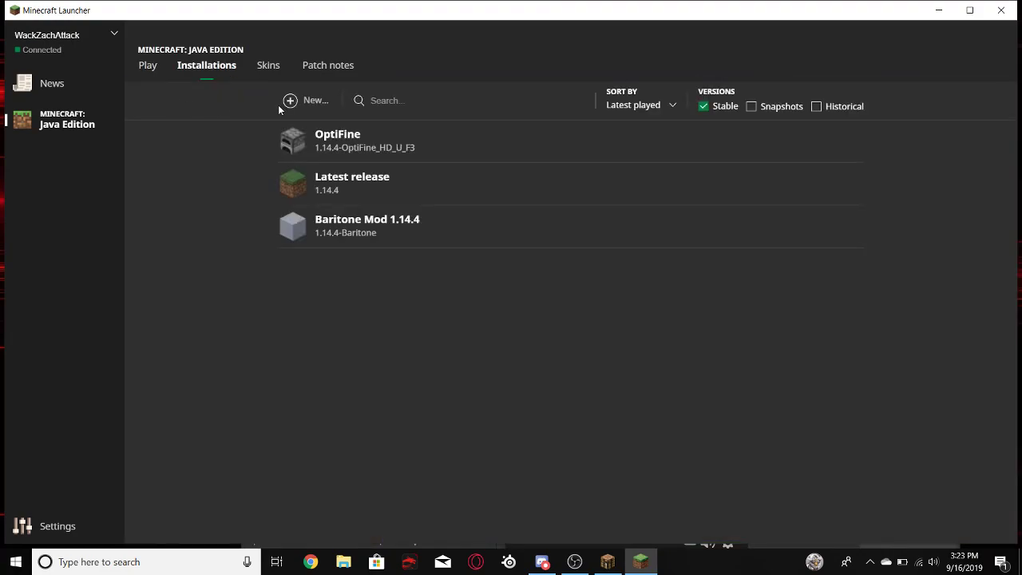
click(289, 101)
click(582, 269)
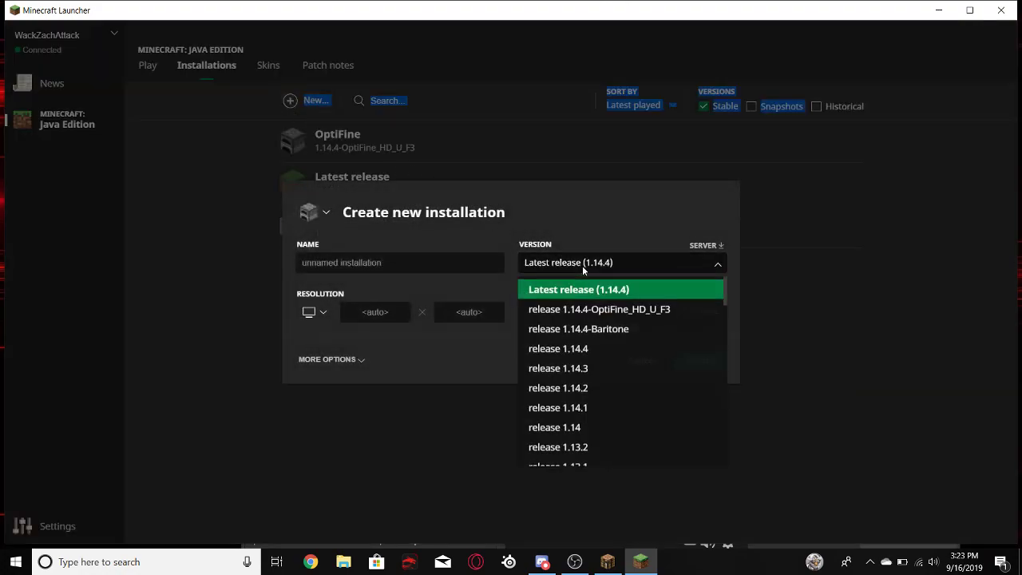
click(291, 238)
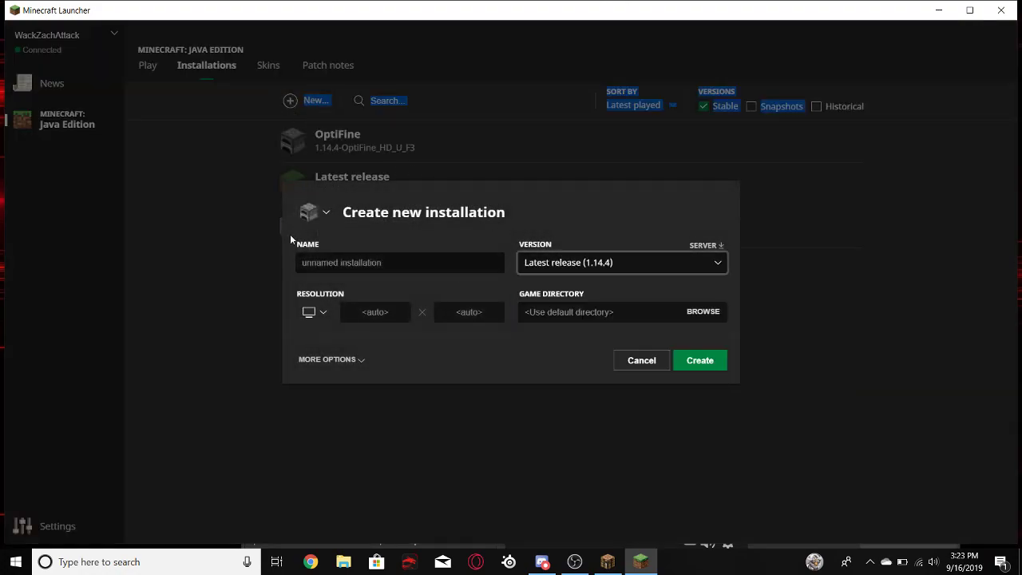
click(640, 359)
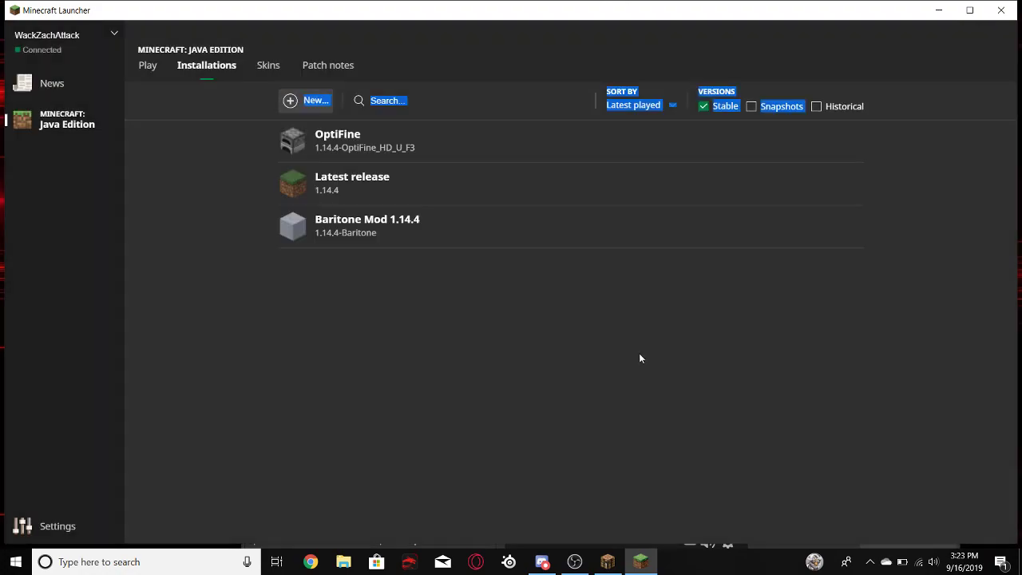
click(146, 67)
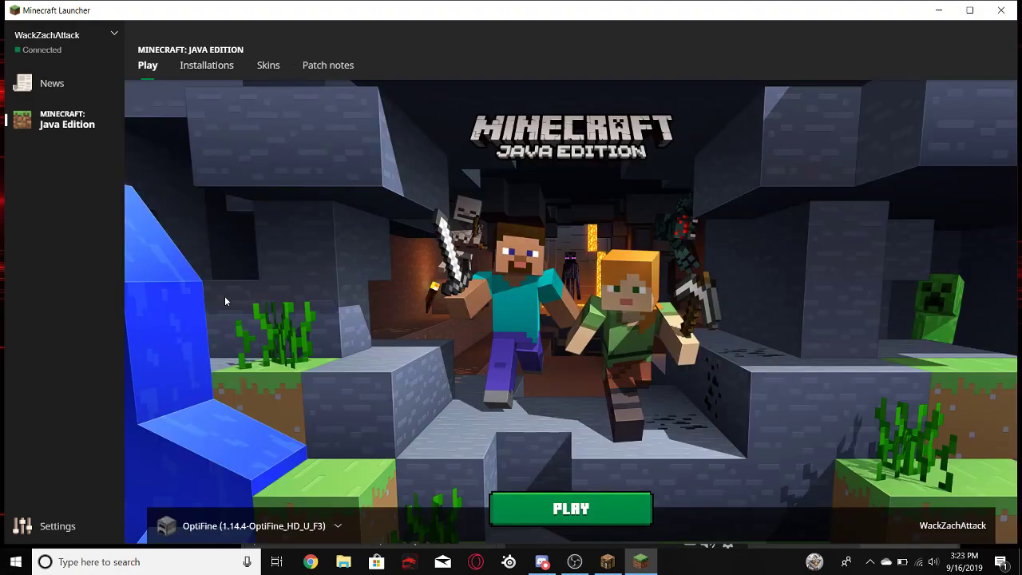
click(1012, 11)
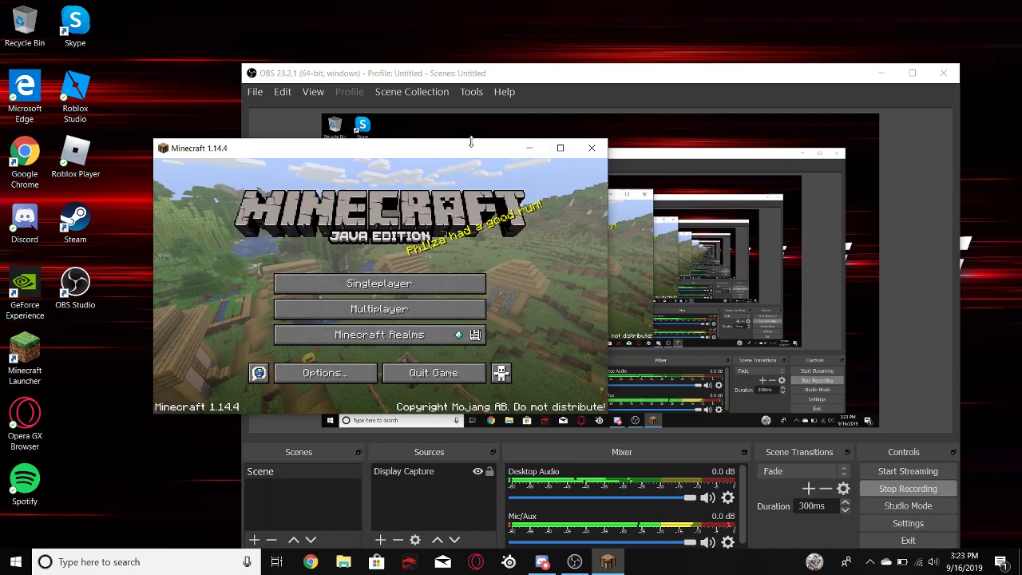
drag(485, 155, 632, 31)
click(702, 27)
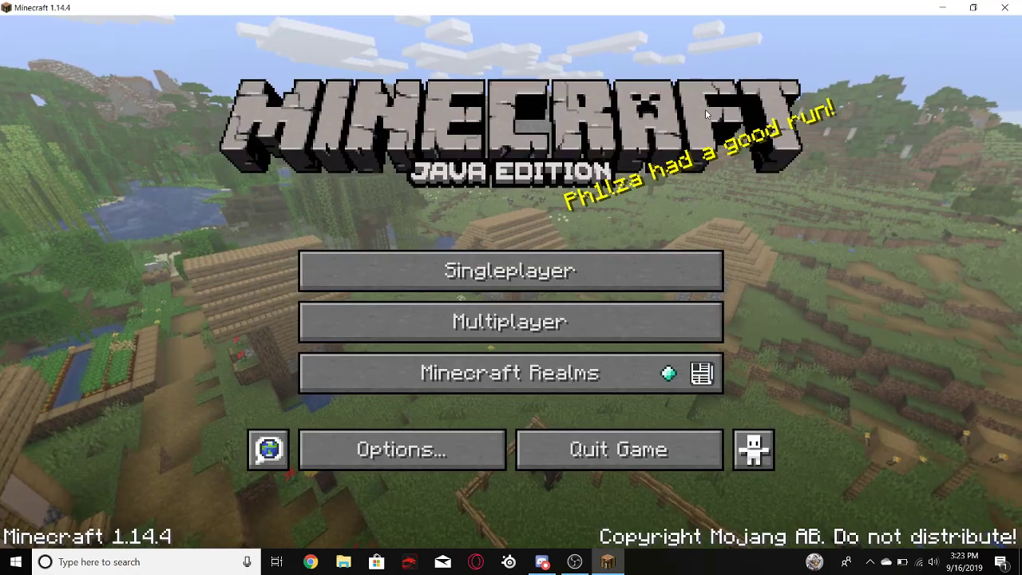
drag(676, 11, 349, 167)
click(530, 166)
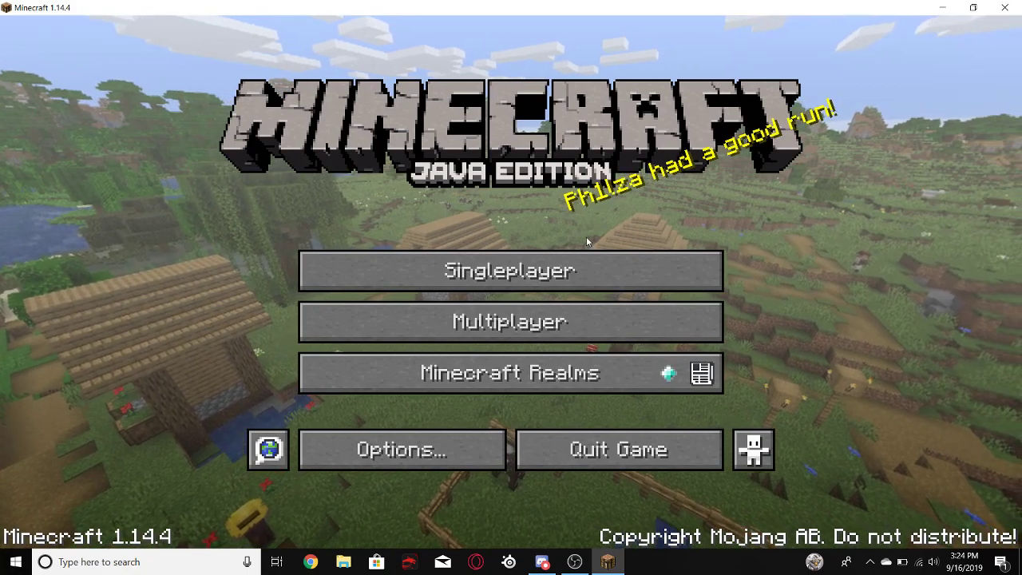
drag(687, 8, 525, 67)
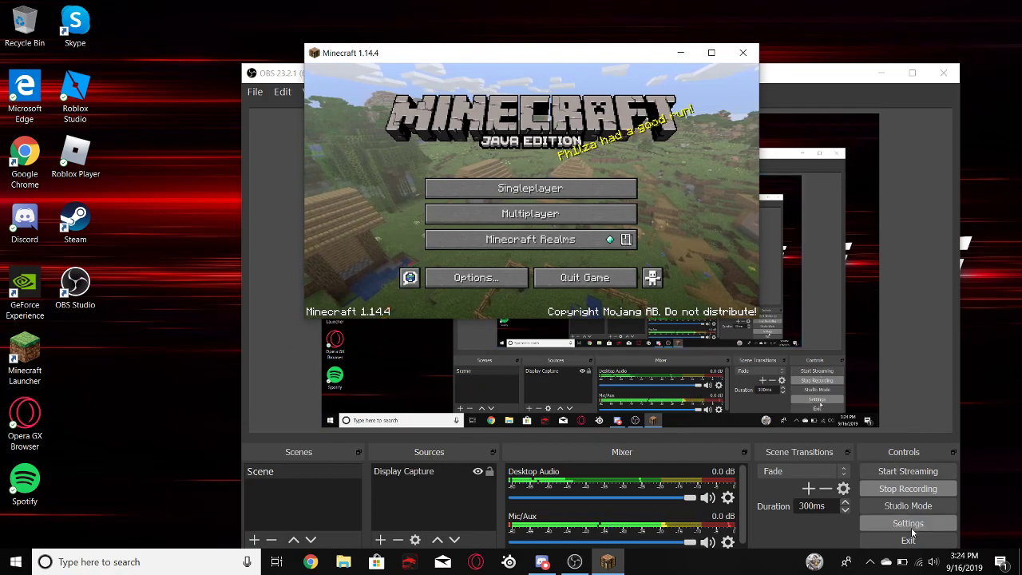